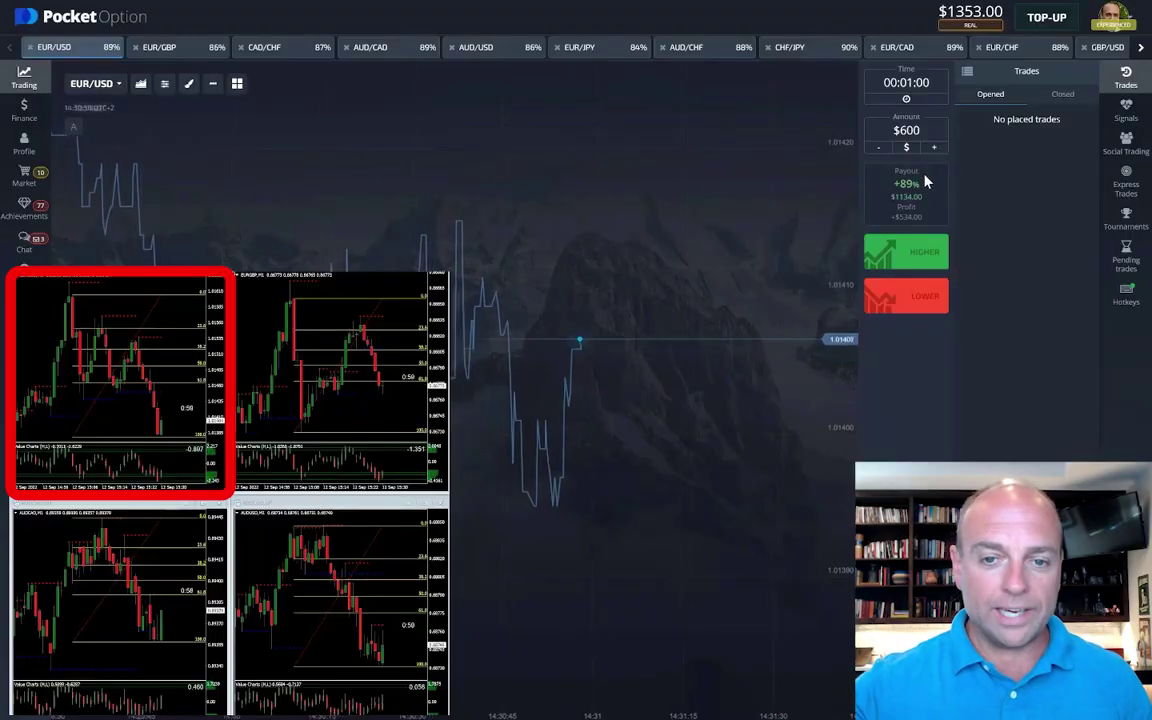
Bet $600 on EUR/USD rising, then set a $400 stake for EUR/GBP.
click(902, 263)
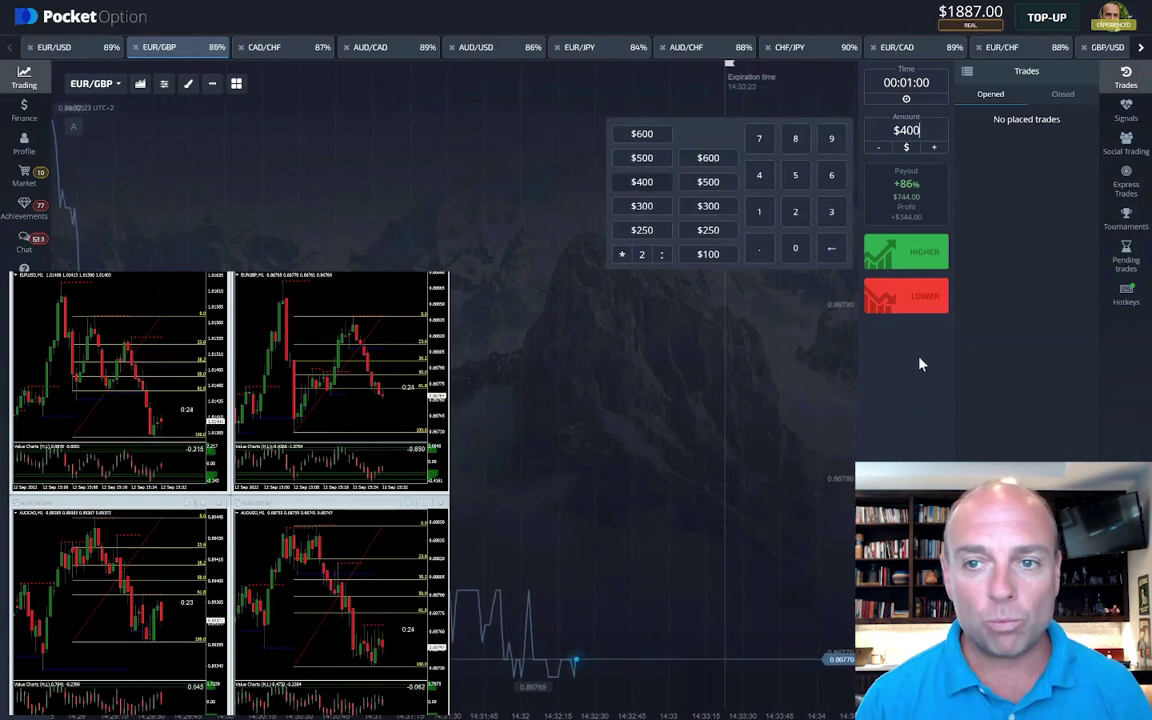
click(913, 352)
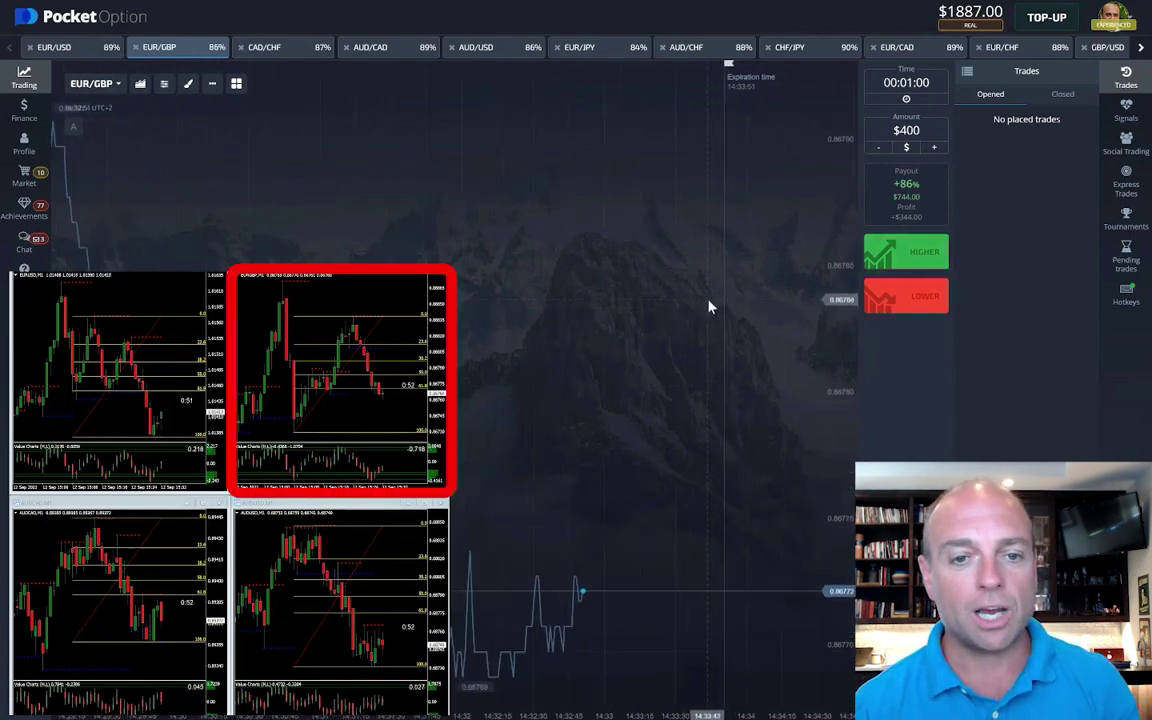
Place a $400 EUR/GBP rise trade, review its details, then switch to AUD/CHF.
click(882, 252)
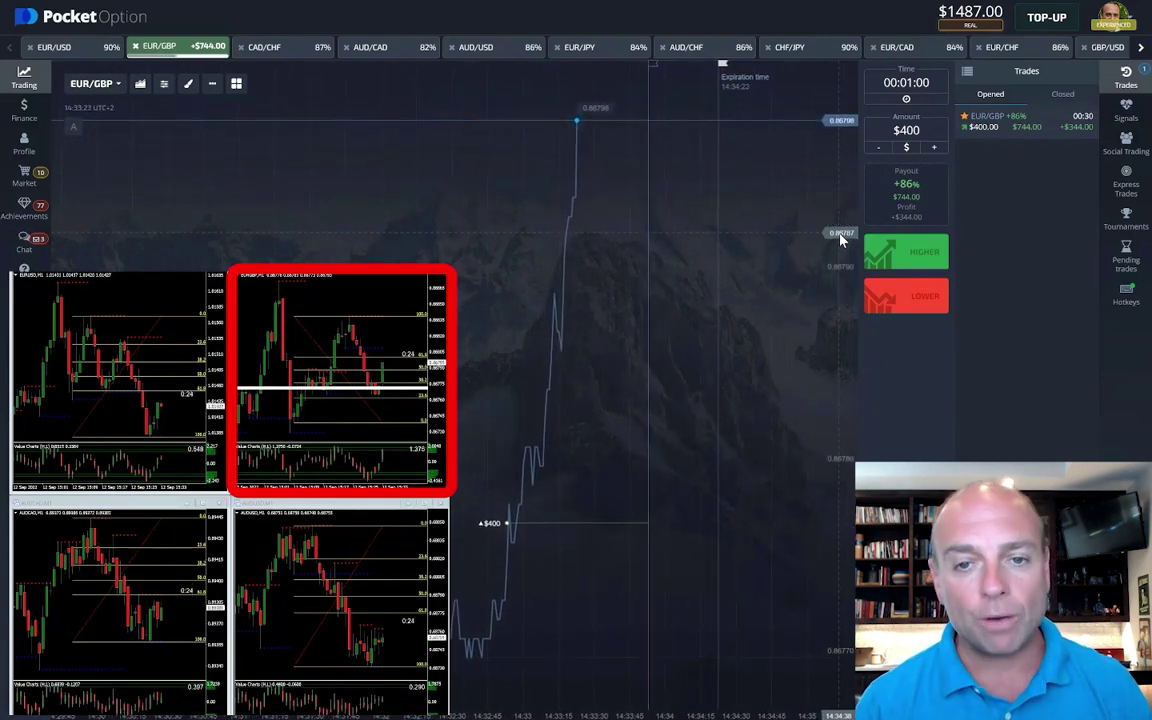
click(985, 127)
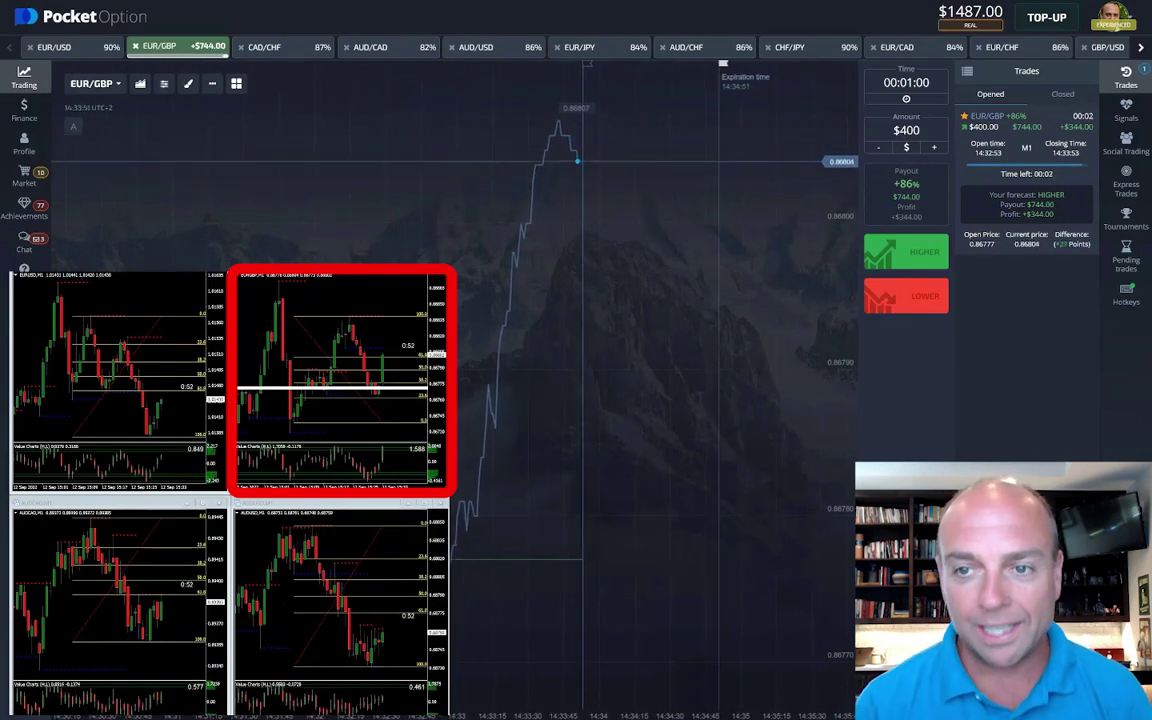
click(686, 47)
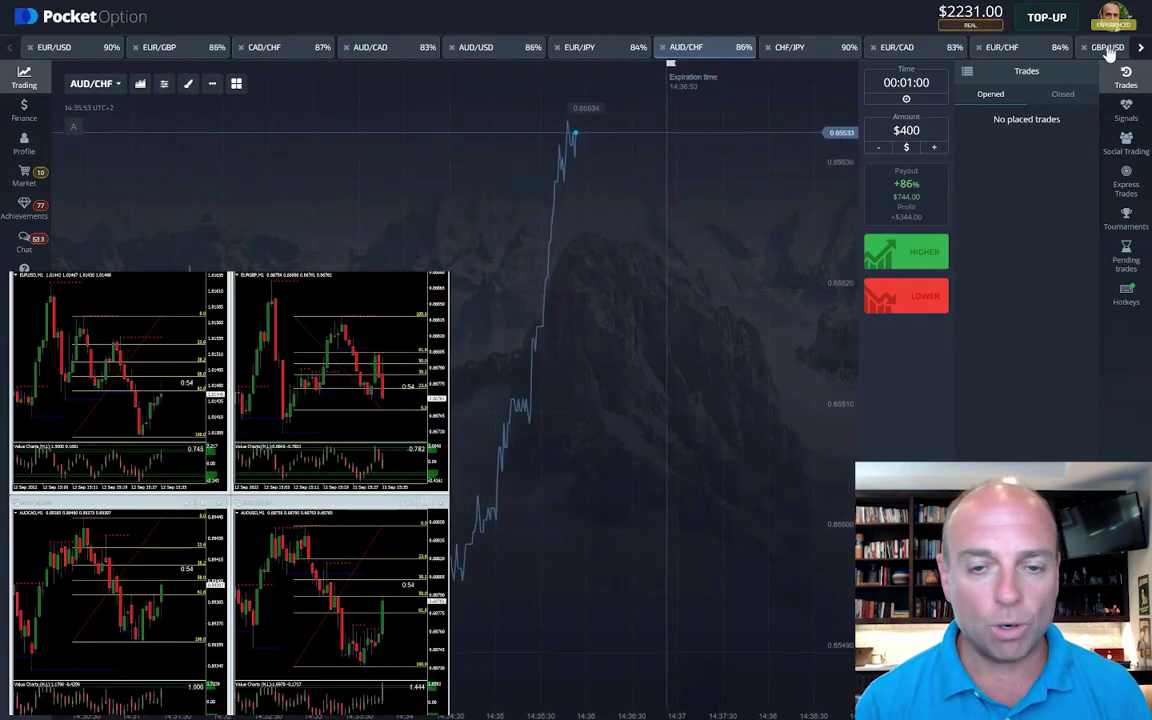
Move GBP/USD to the fifth tab and open $400 CAD/CHF trades, starting with a fall bet.
drag(1063, 53, 492, 58)
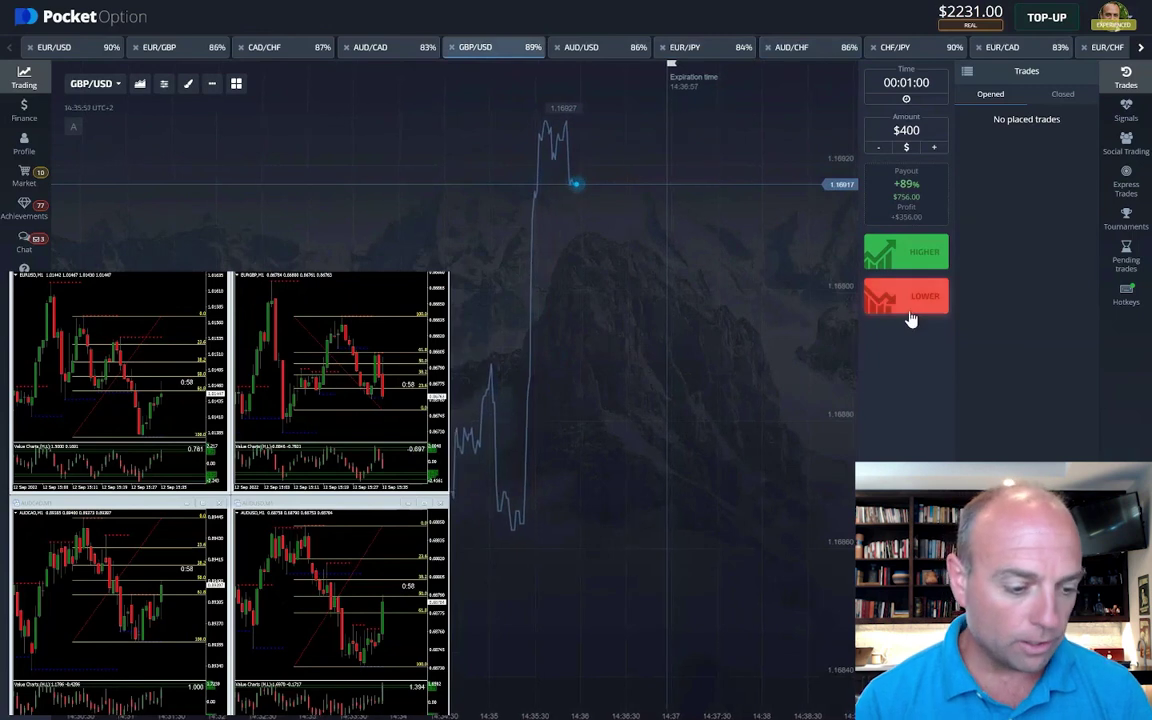
click(295, 52)
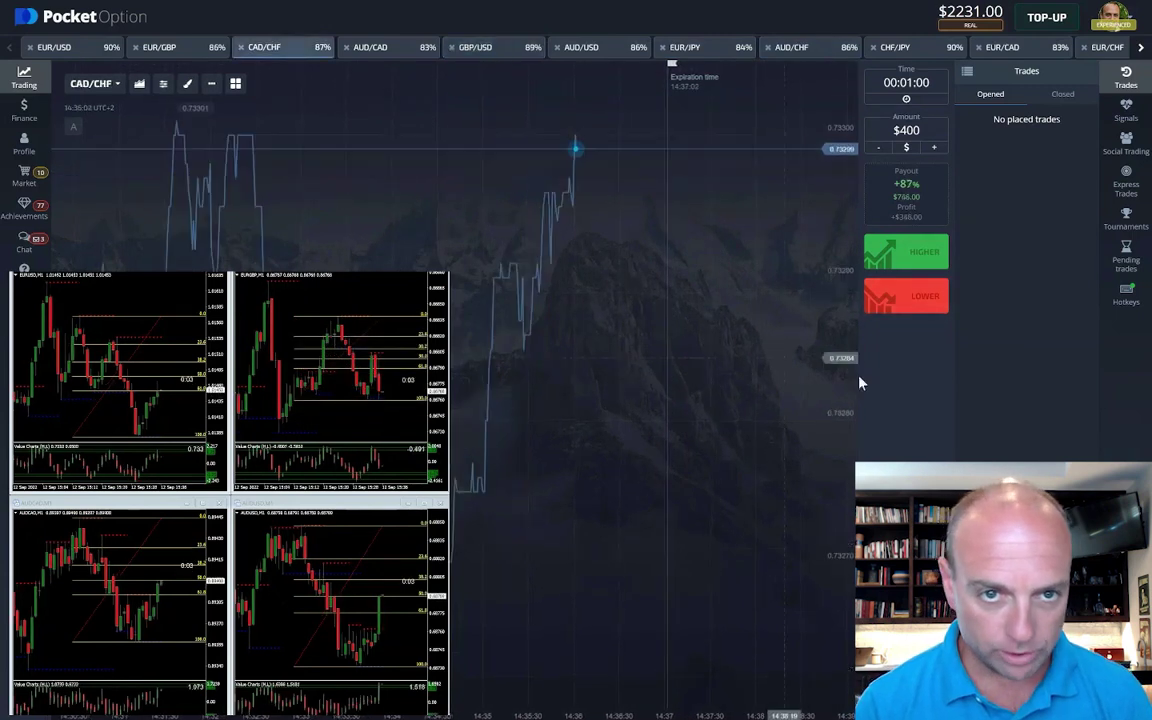
click(908, 305)
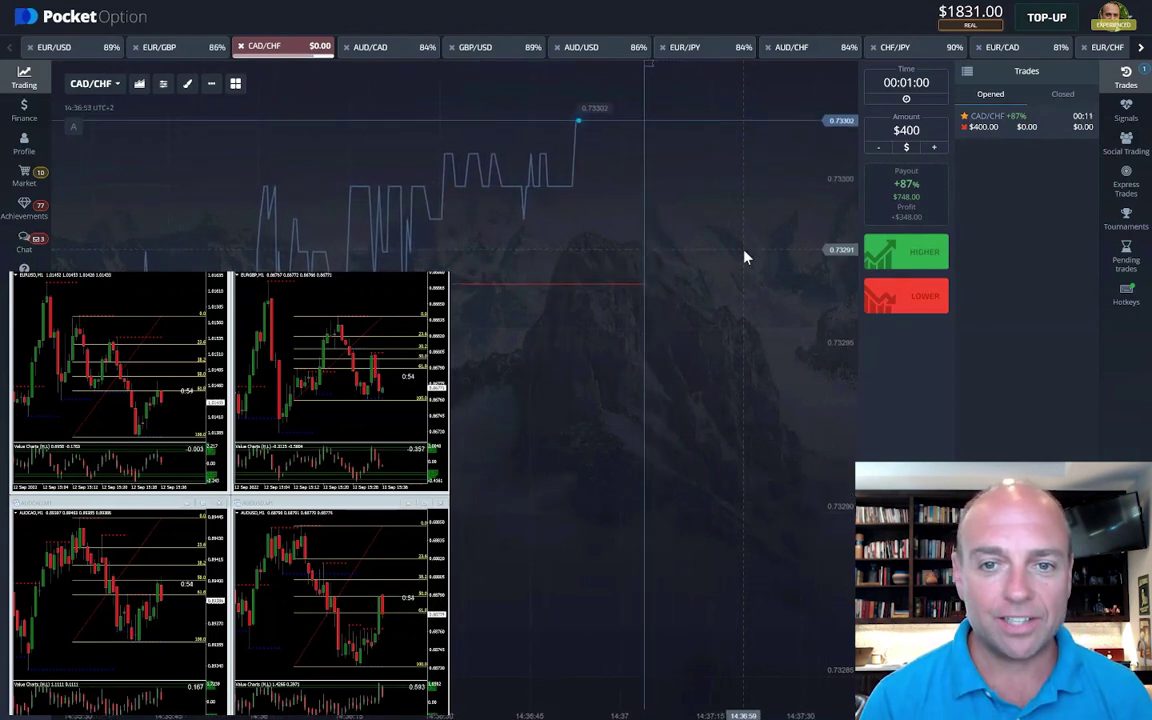
click(885, 304)
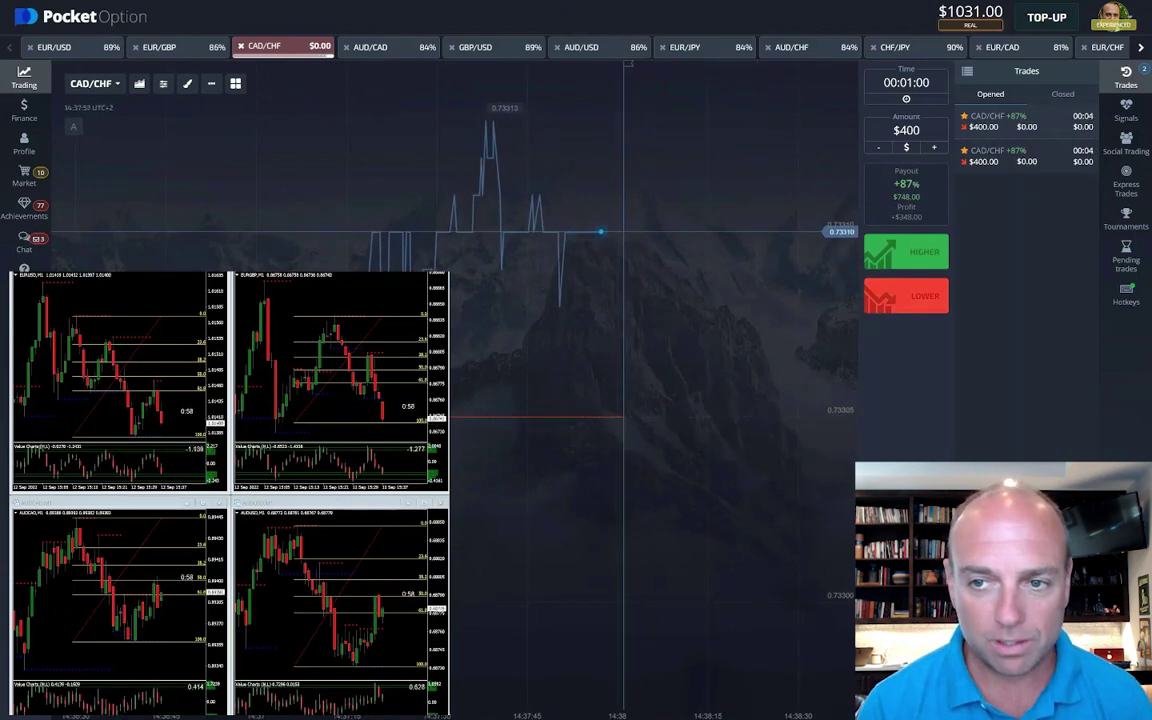
On GBP/USD, set a $400 stake and bet it will rise.
text(800)
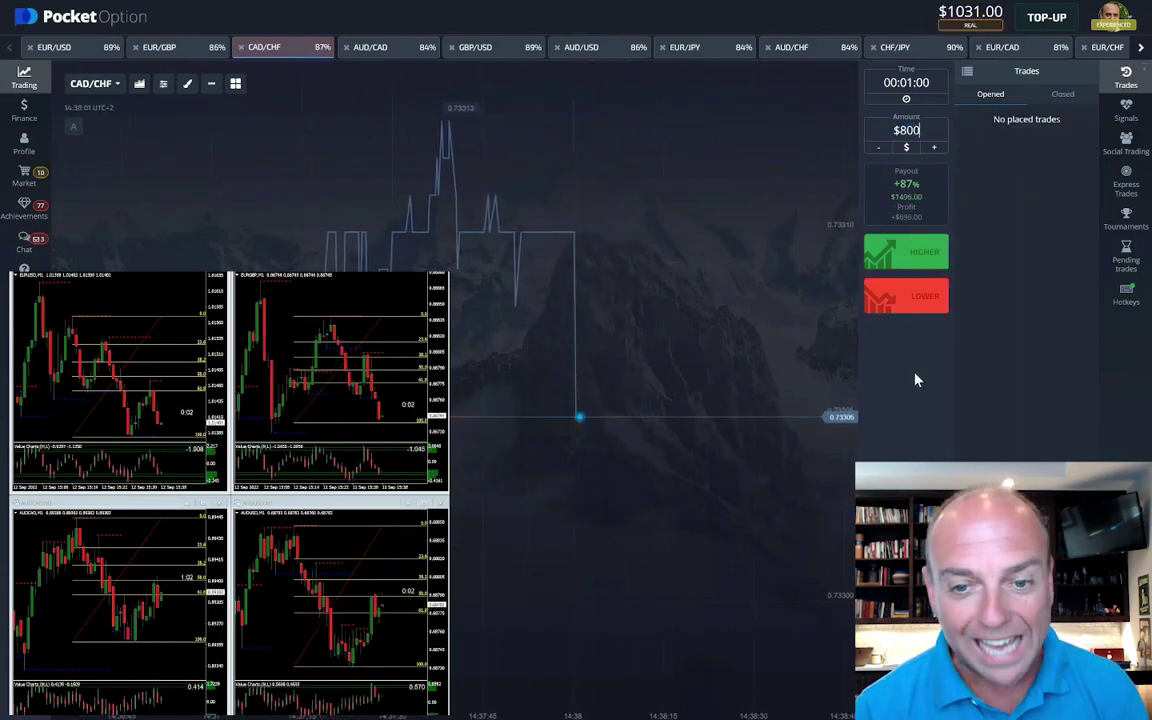
key(Tab)
key(Tab)
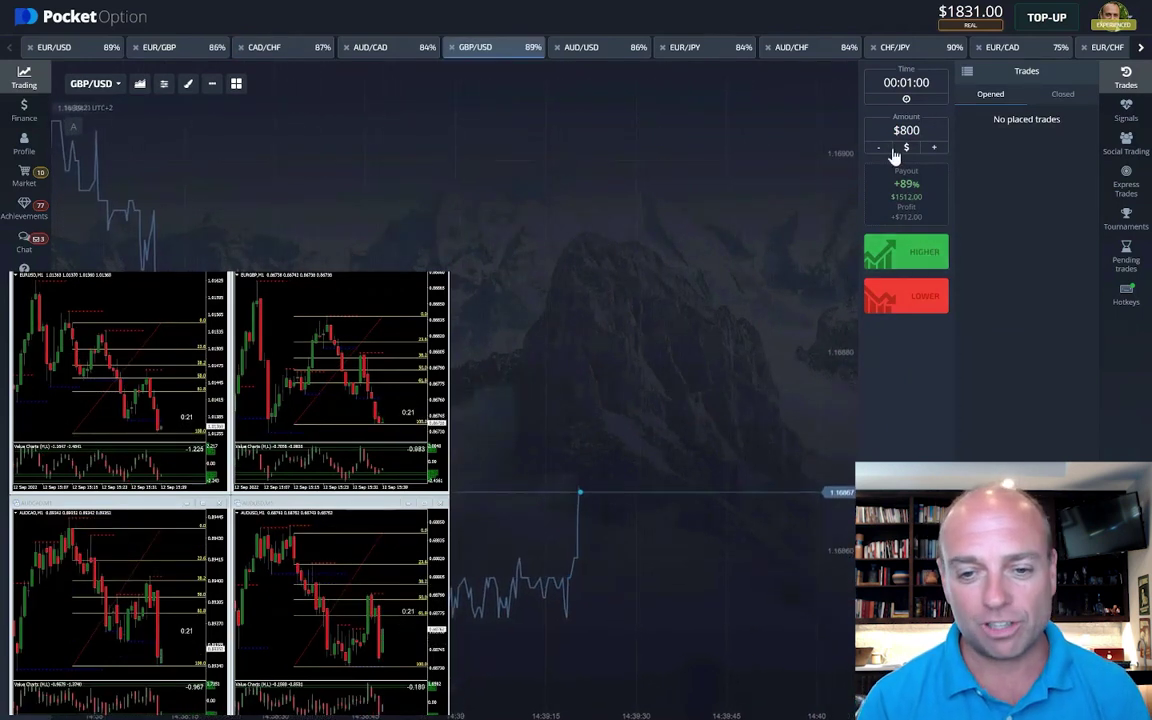
text(400)
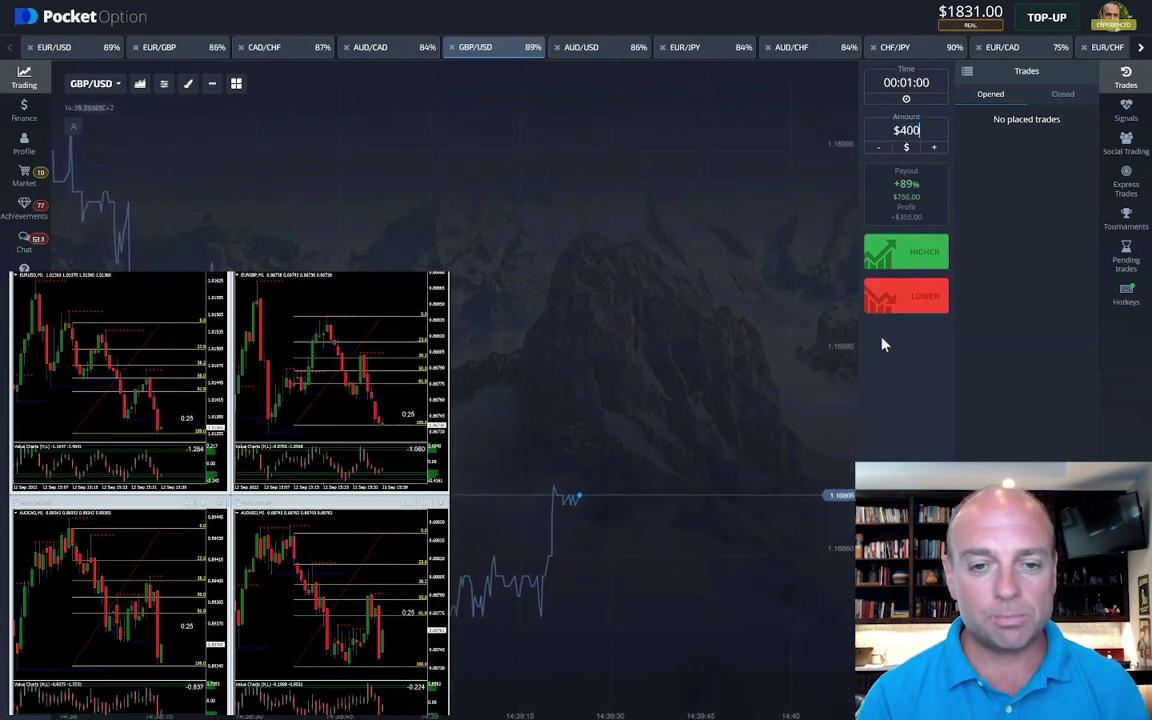
click(893, 270)
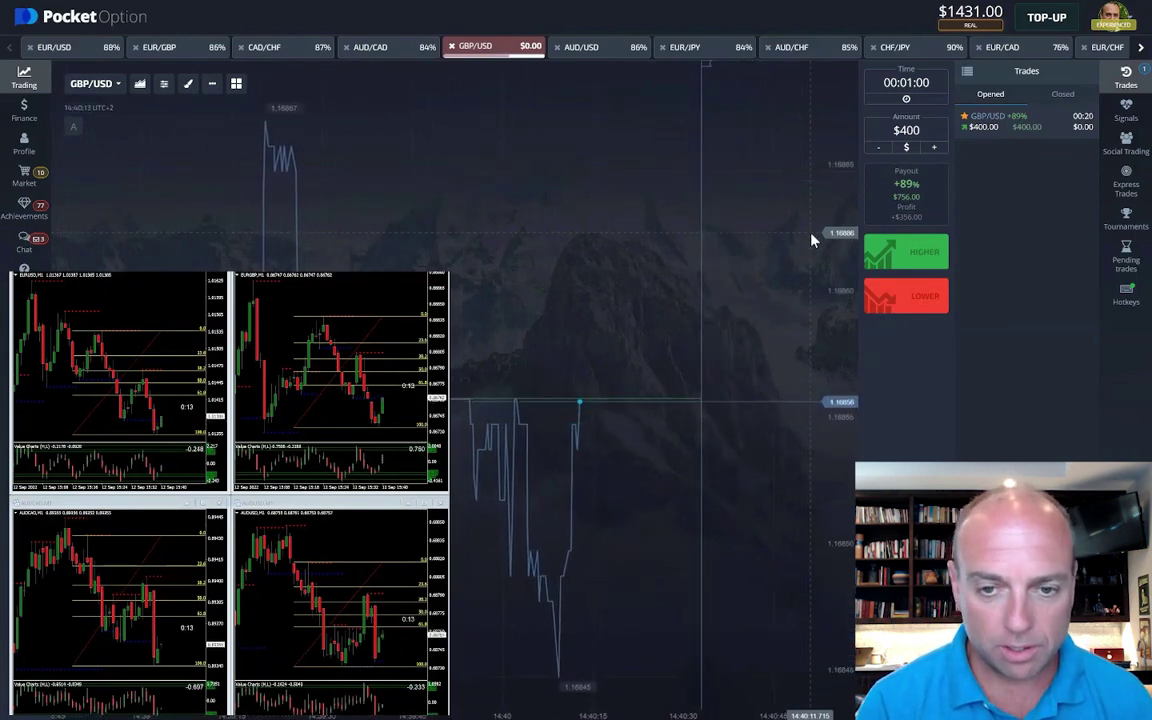
View the open GBP/USD rise trade's details in the Trades panel.
click(990, 127)
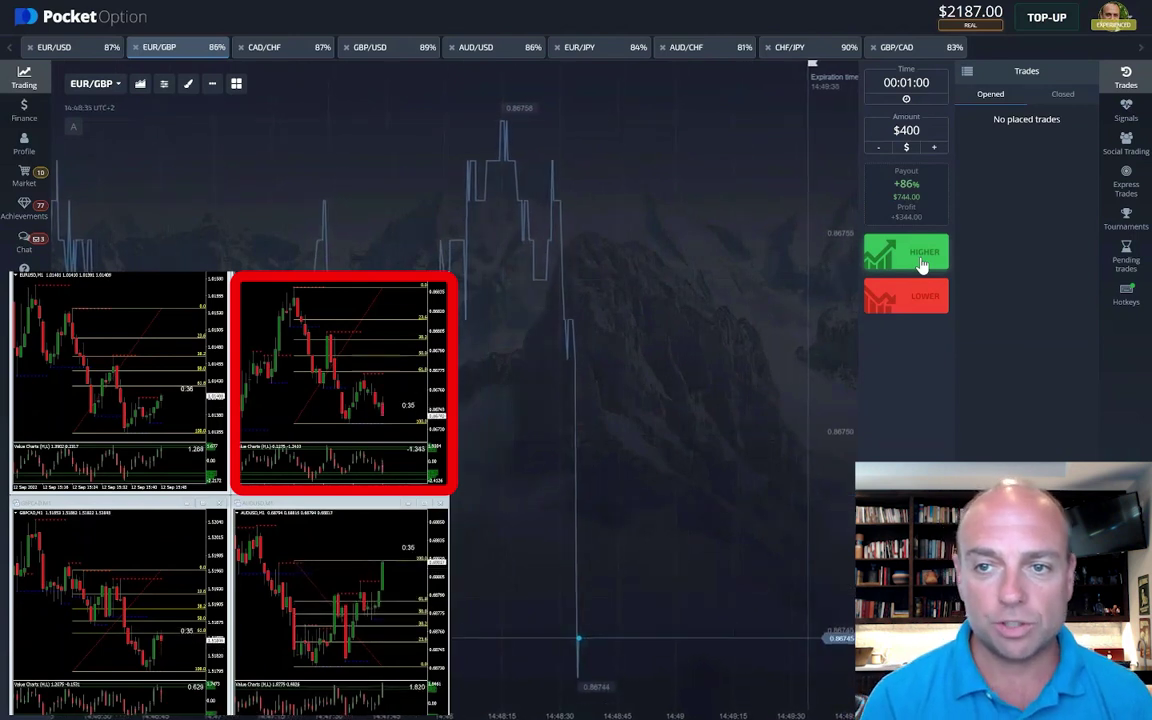
Open one $400 EUR/GBP rise trade, followed by two more.
click(922, 262)
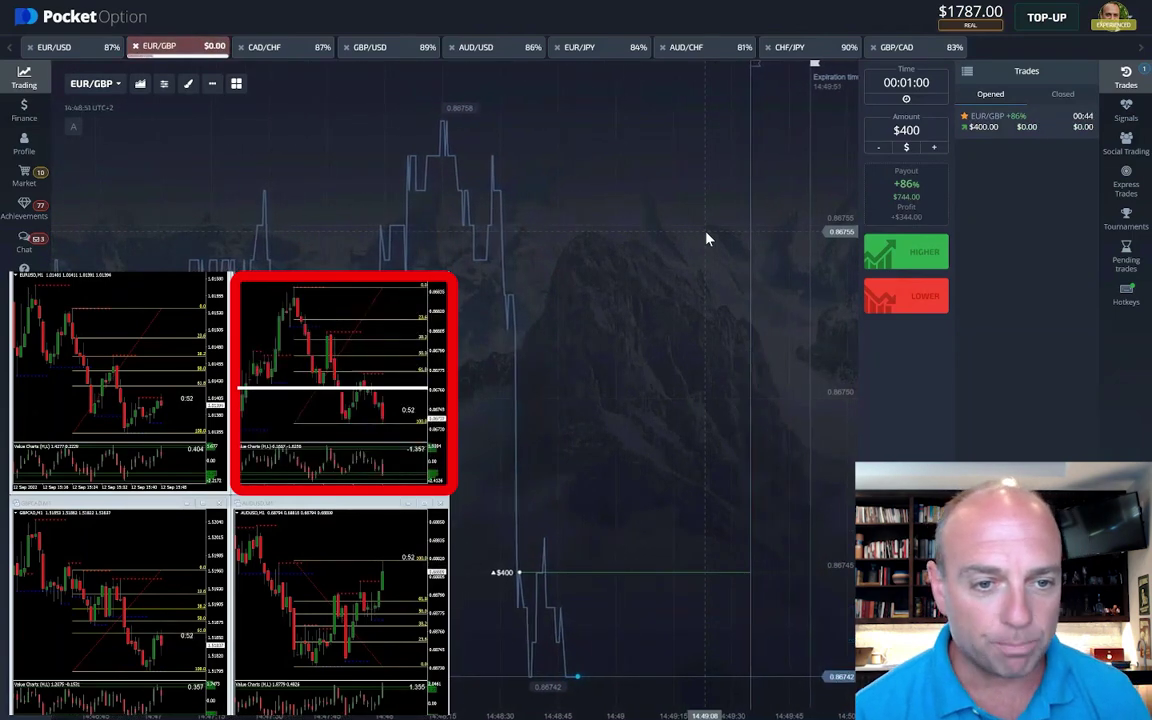
click(906, 251)
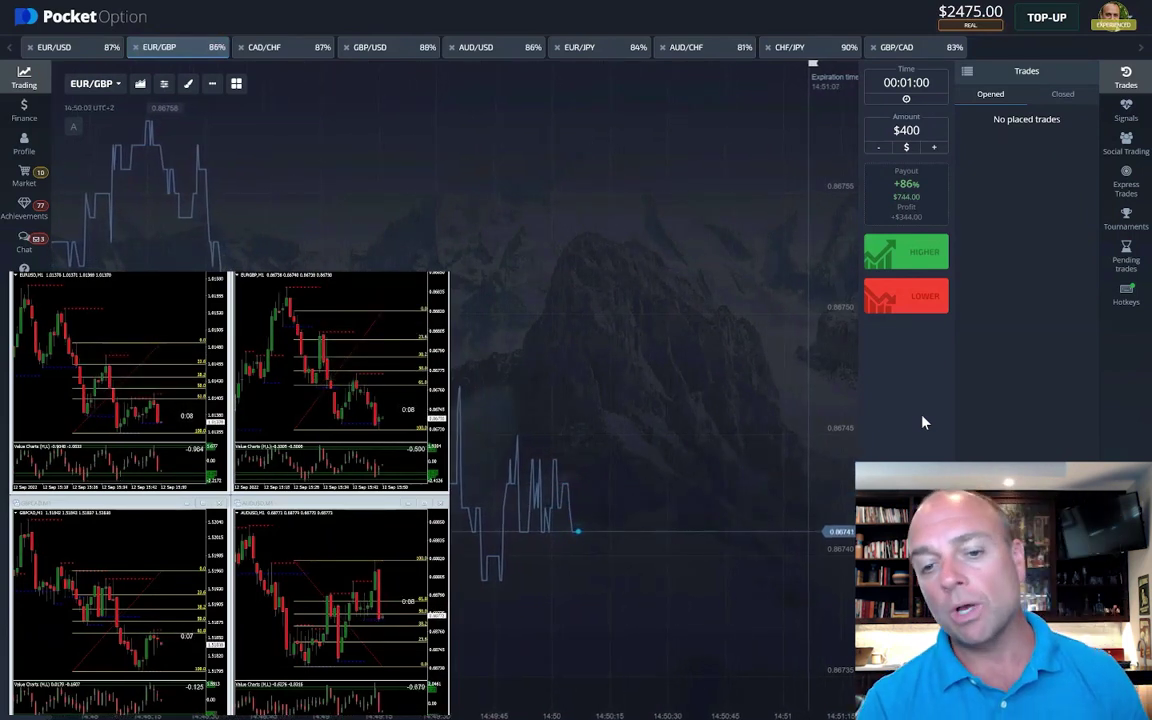
Bet $400 on EUR/USD rising after zooming its chart, then load GBP/CAD.
click(65, 47)
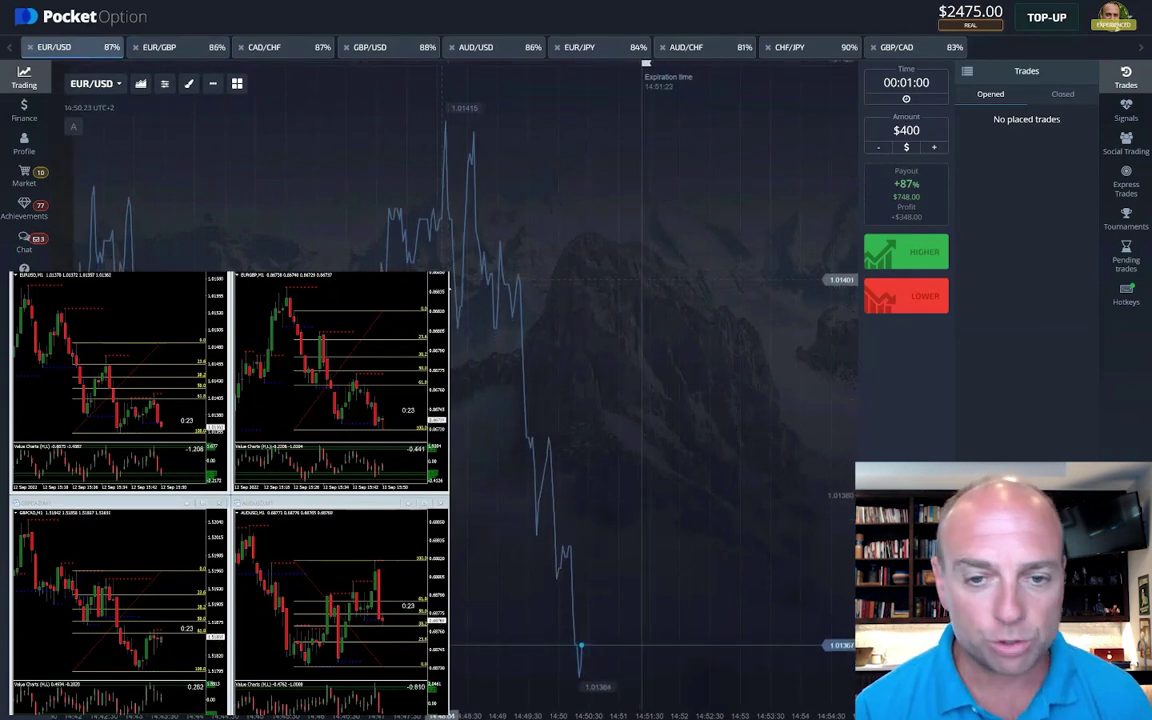
scroll(499, 342, down, 3)
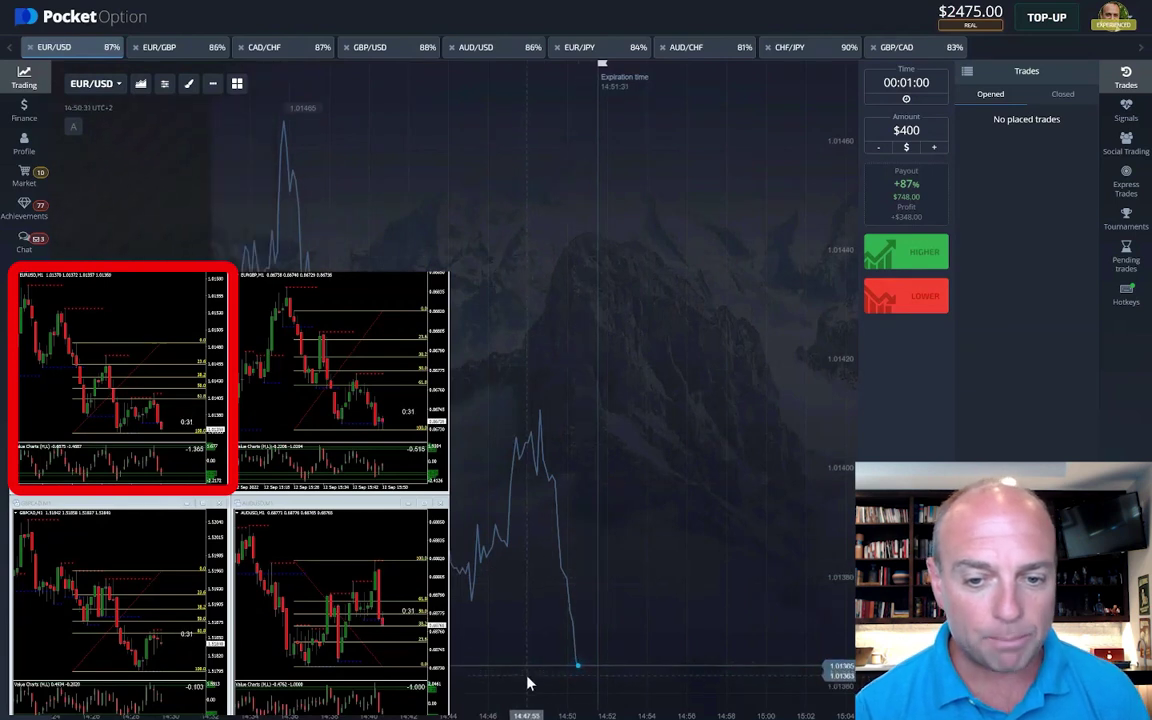
scroll(560, 600, up, 5)
click(906, 258)
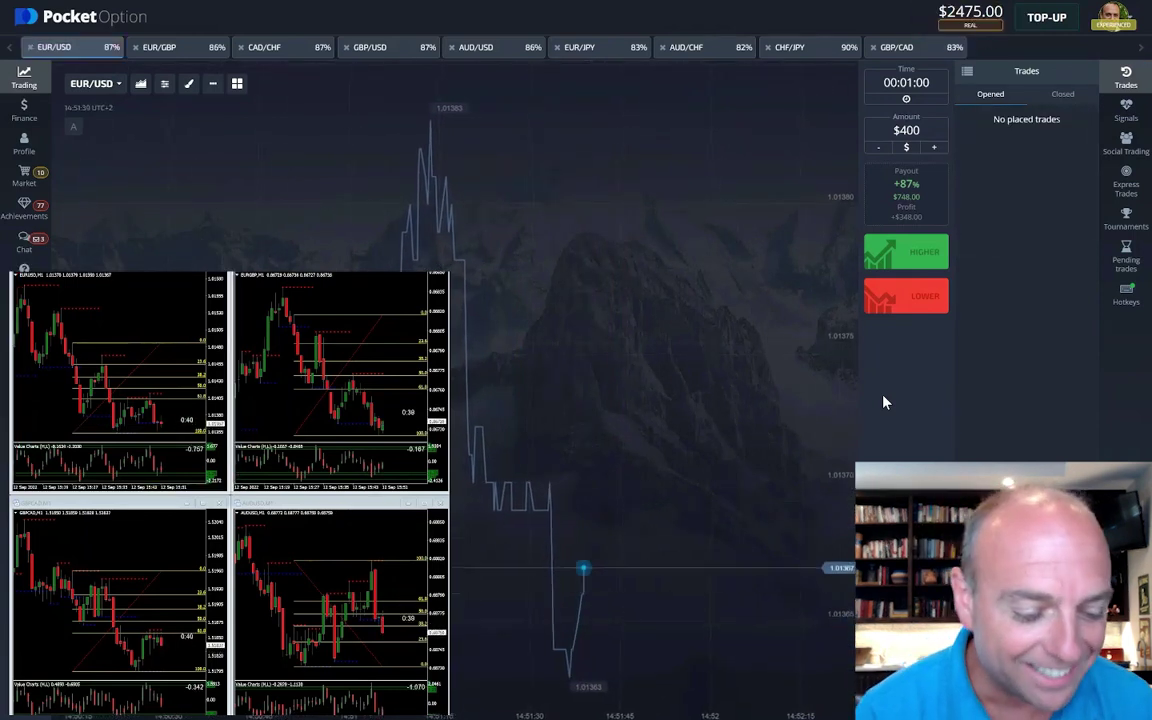
click(897, 47)
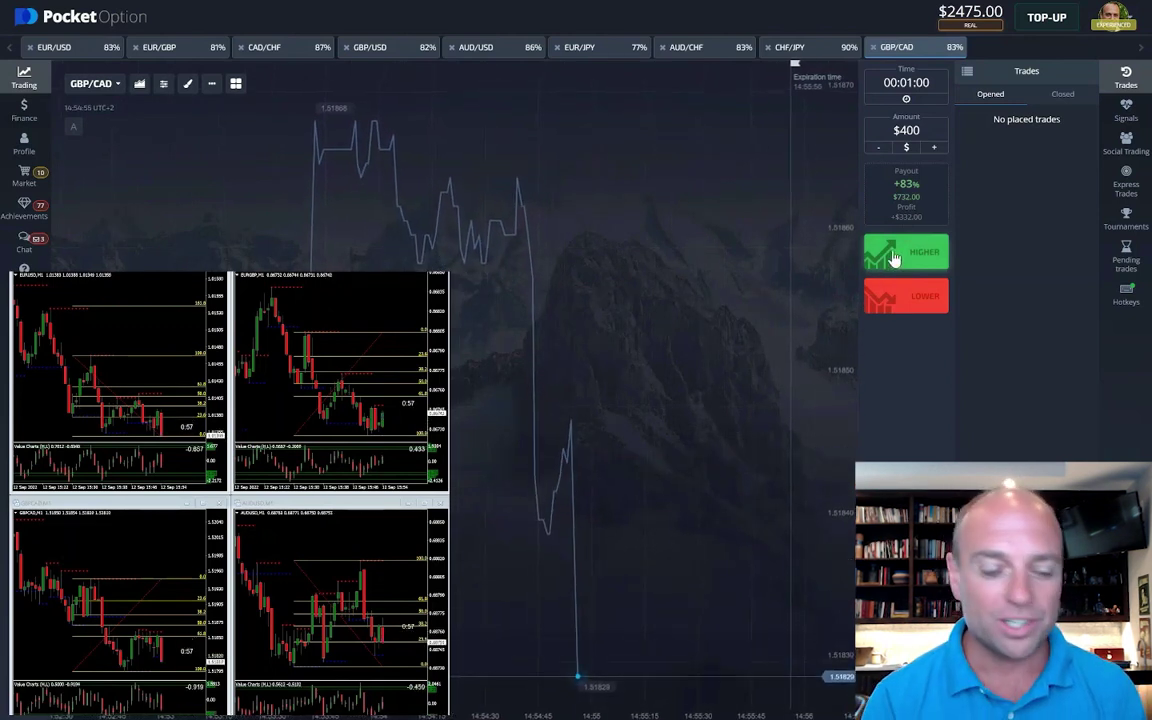
Open one $400 GBP/CAD rise trade, followed by two more.
click(884, 252)
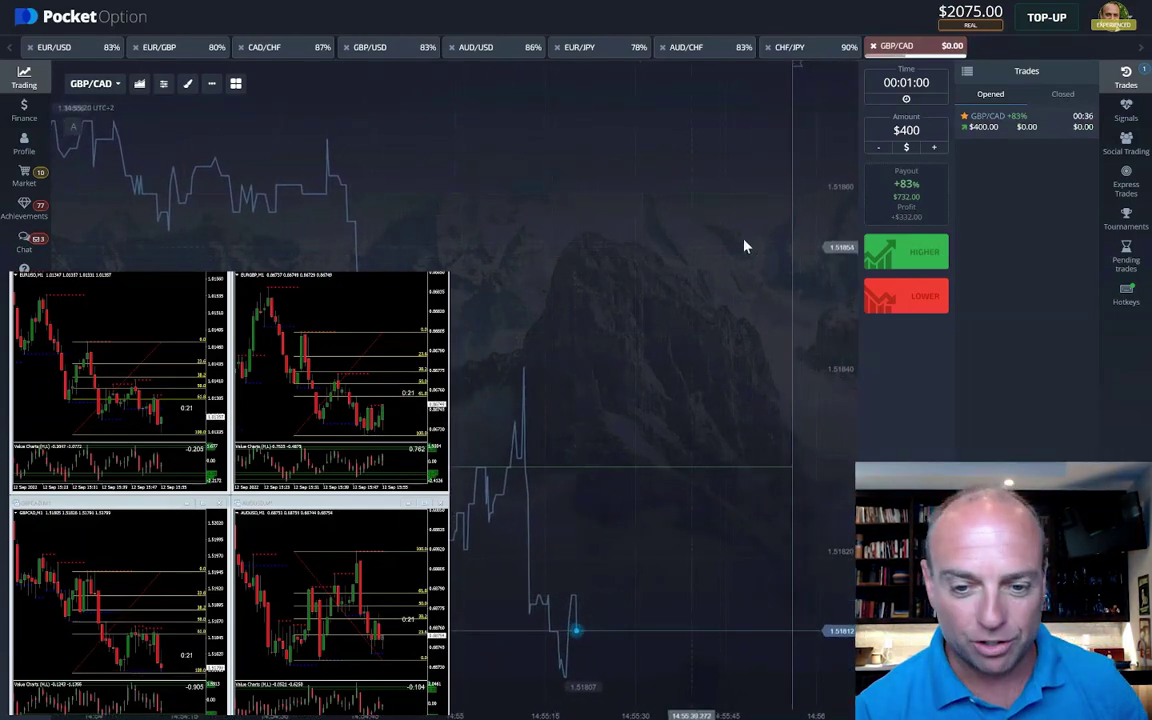
double_click(886, 242)
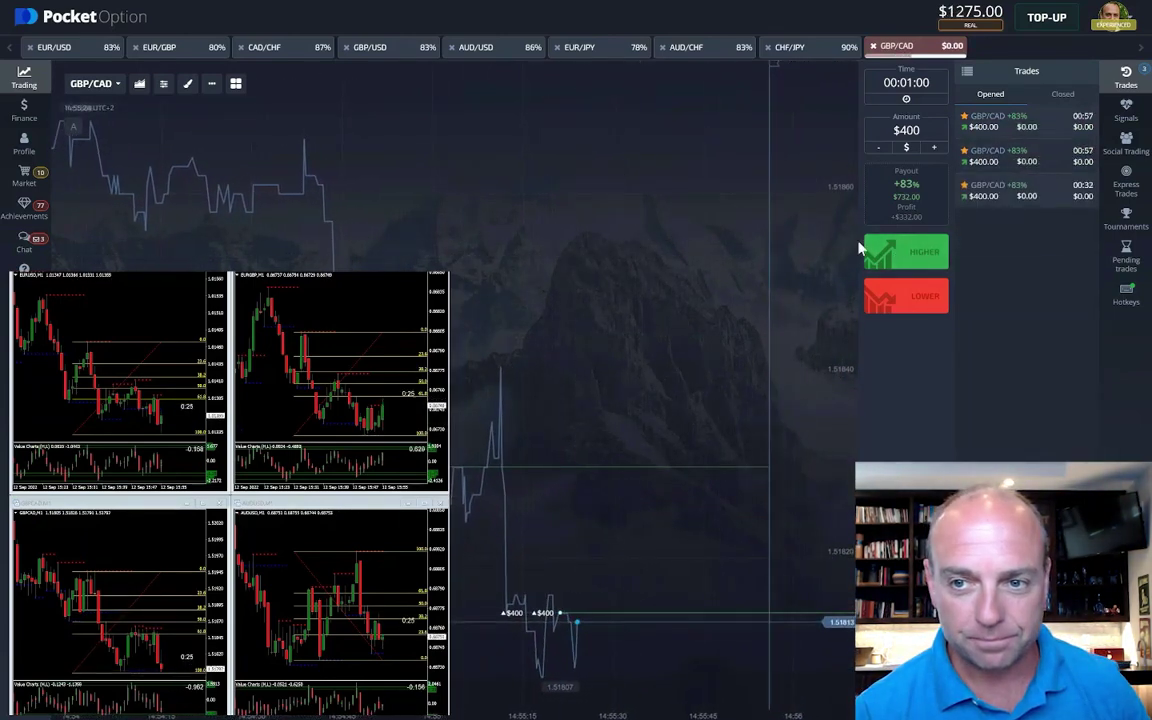